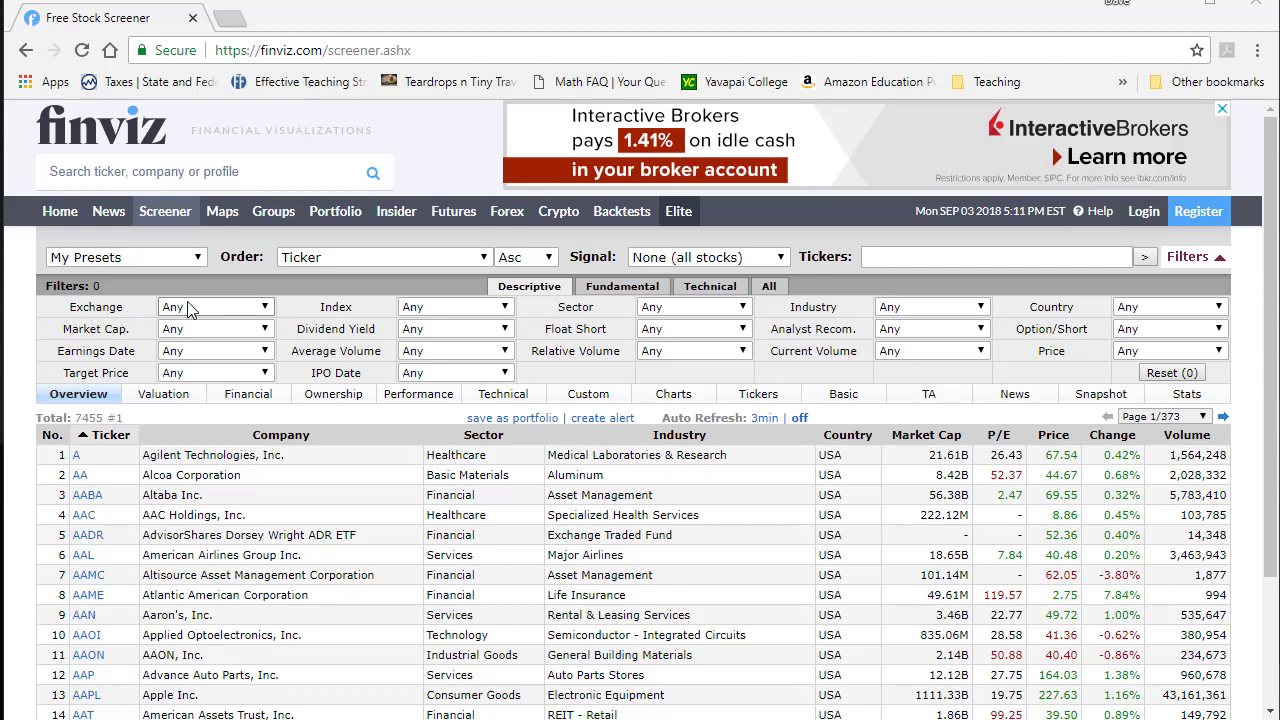
Filter the stock list to the NYSE exchange
click(262, 308)
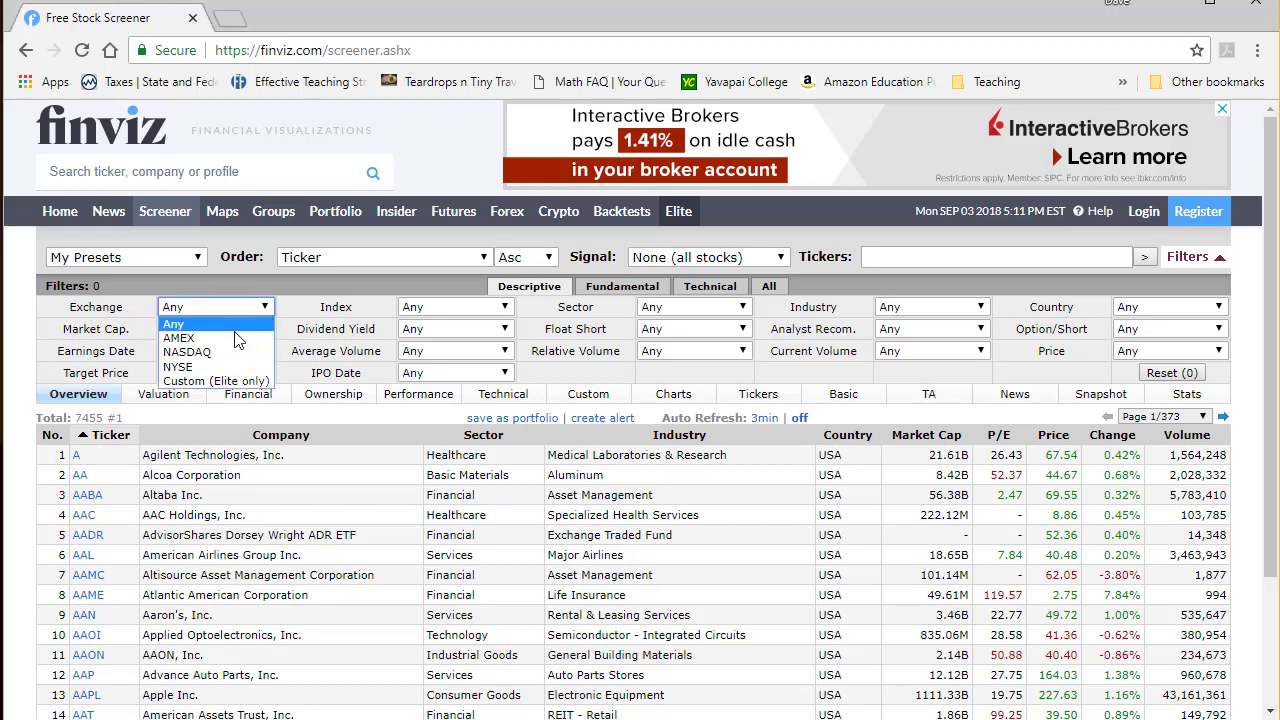
click(197, 369)
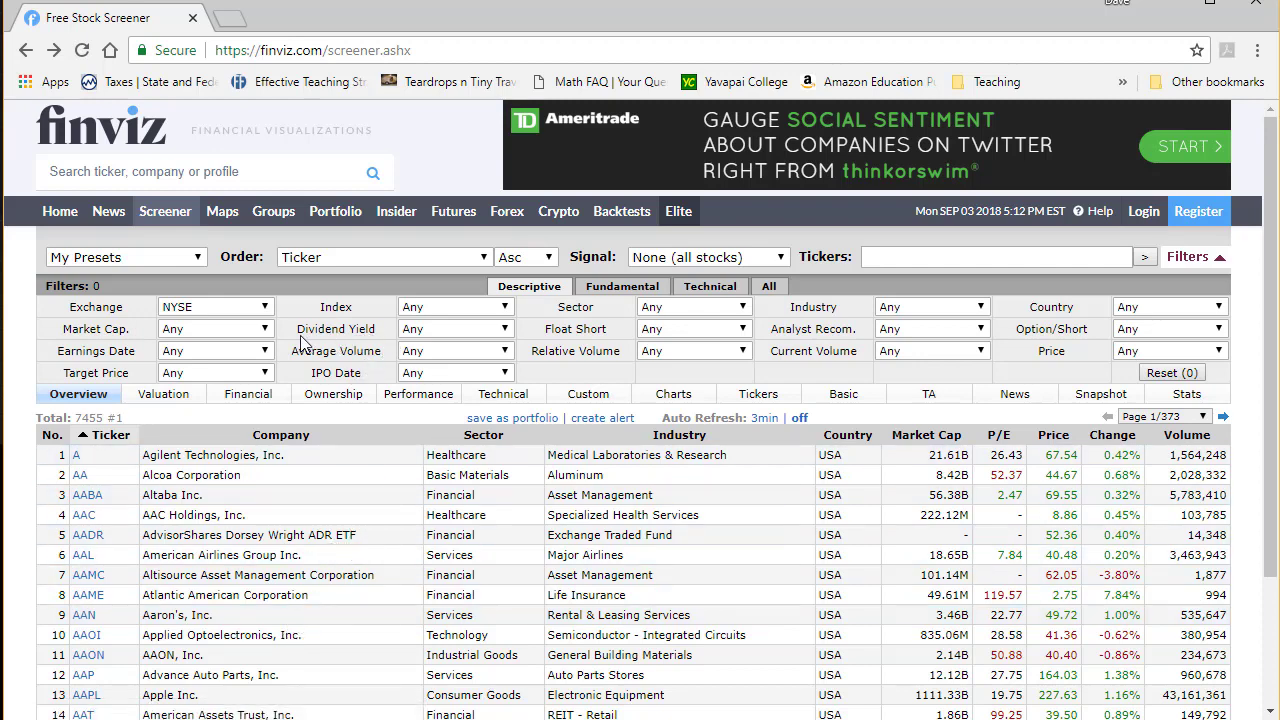
Filter the stocks to those with a dividend yield over 1%
mouse_move(341, 337)
click(505, 336)
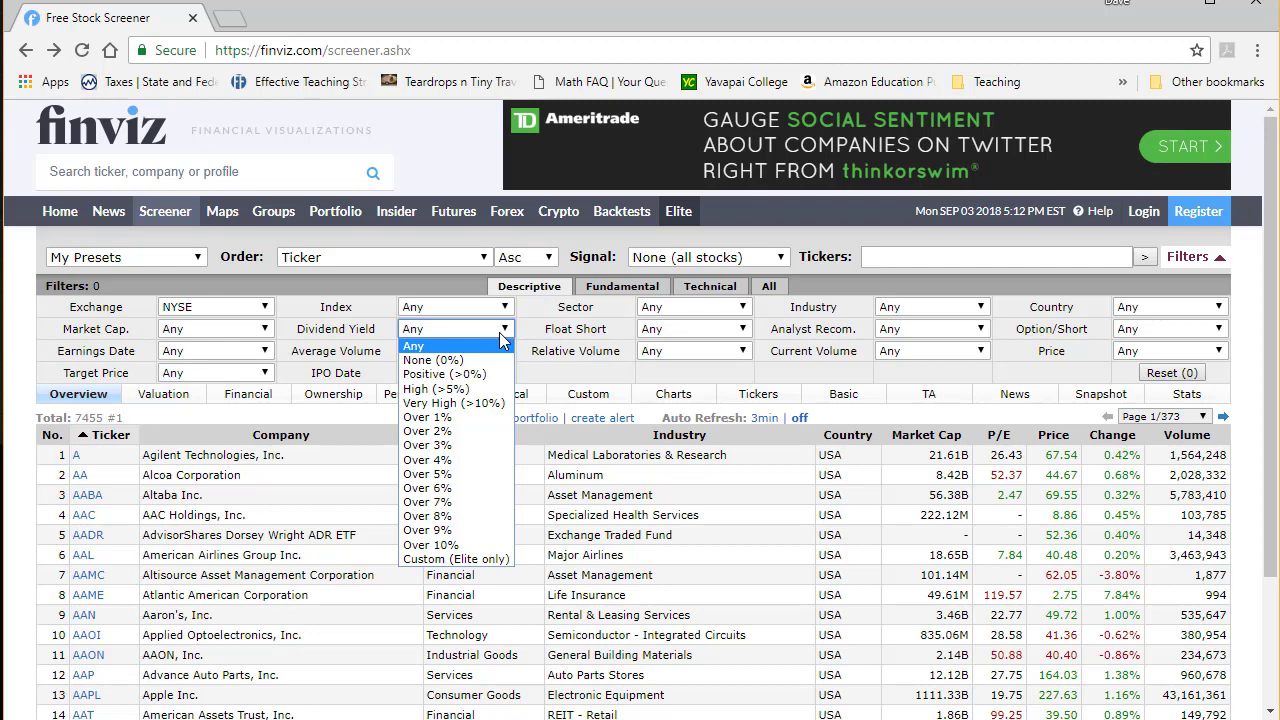
click(437, 418)
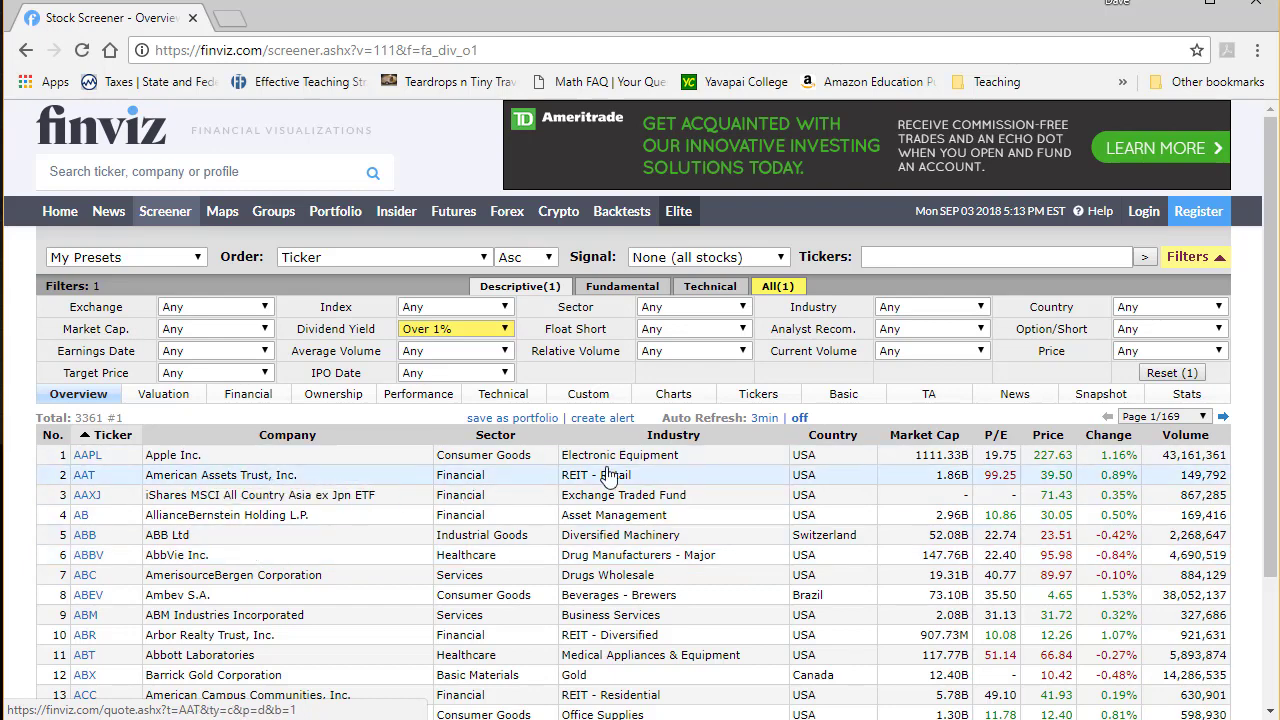
View the financial data for the filtered stocks and sort them by dividend in ascending order
click(249, 396)
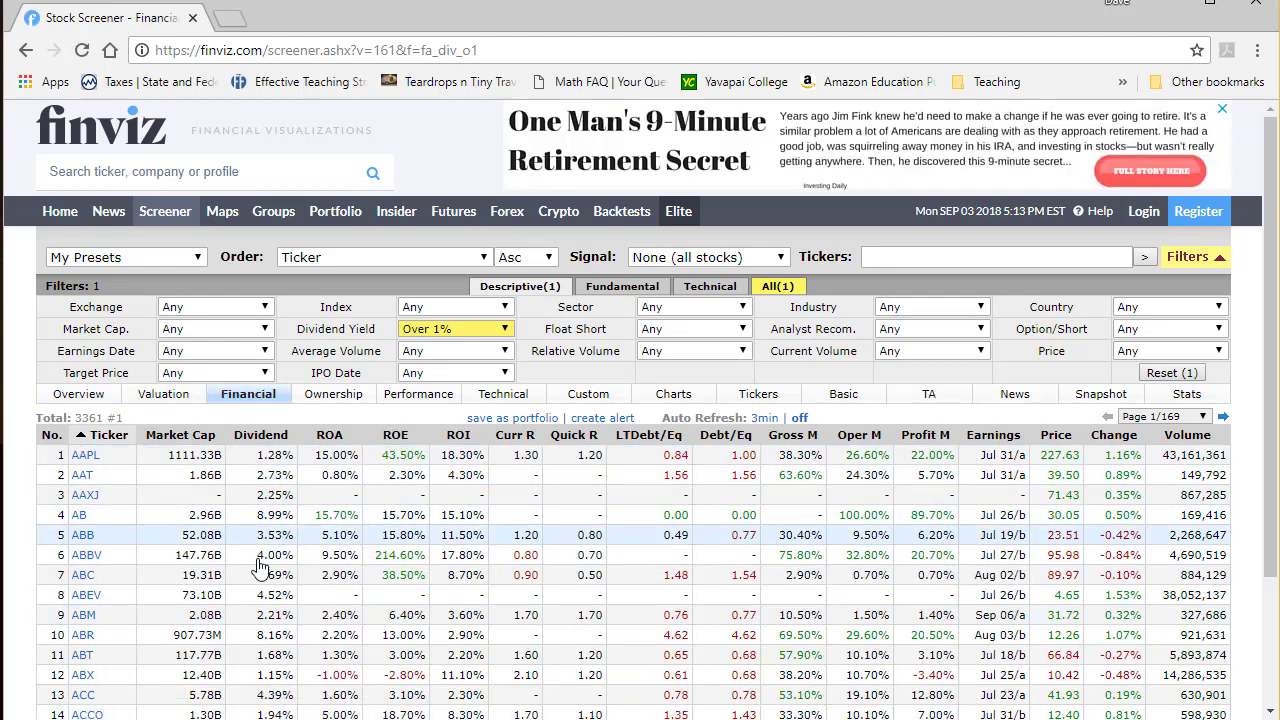
click(263, 436)
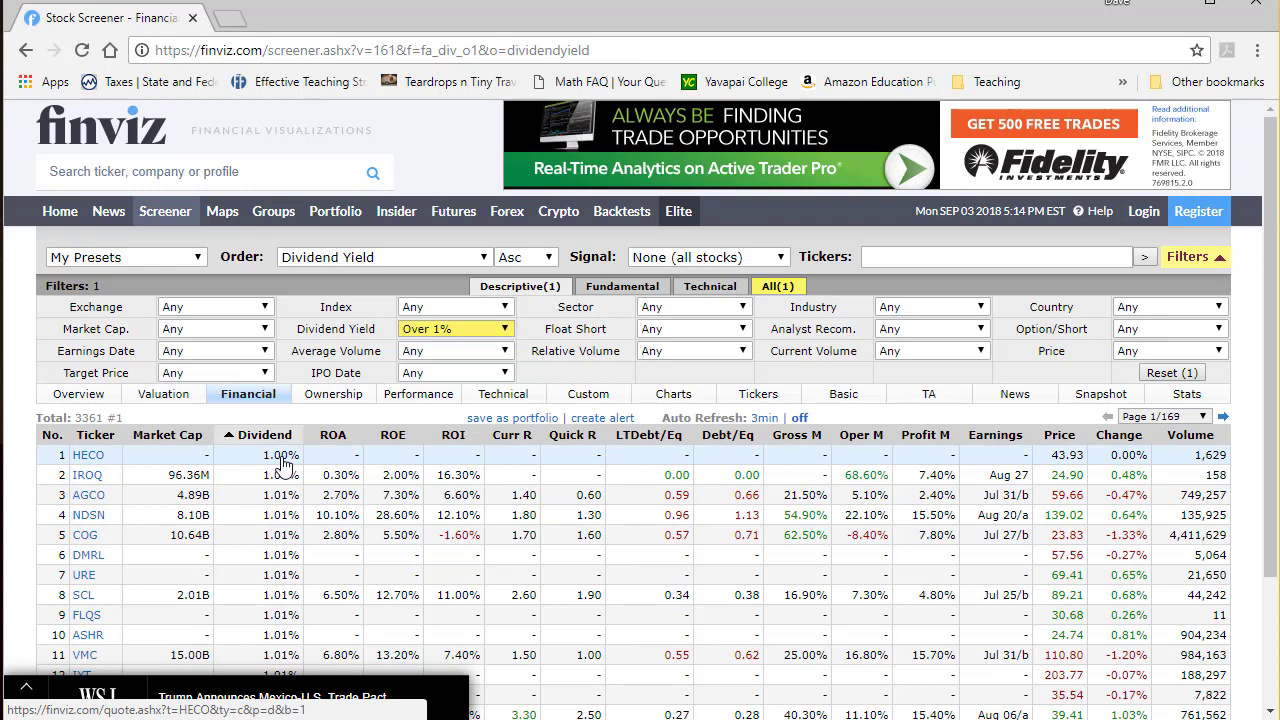
scroll(280, 468, down, 3)
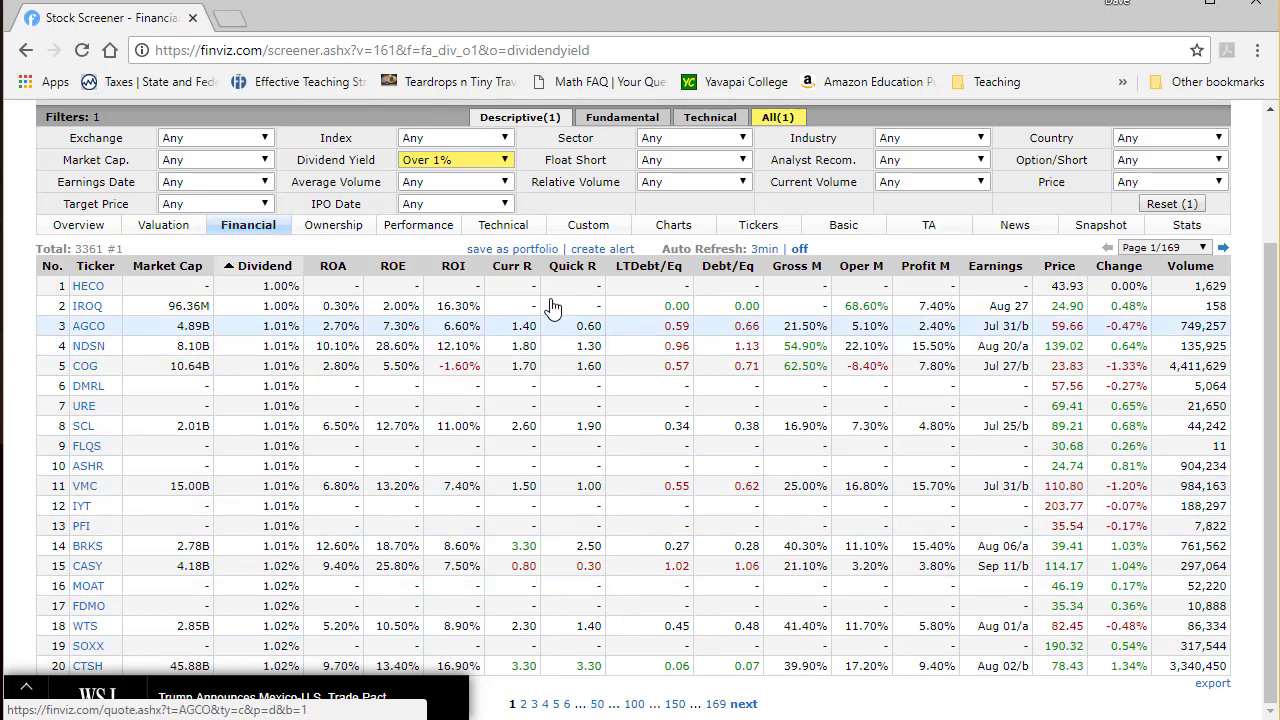
Switch the results to the technical data and show the complete set of screener filters
click(503, 230)
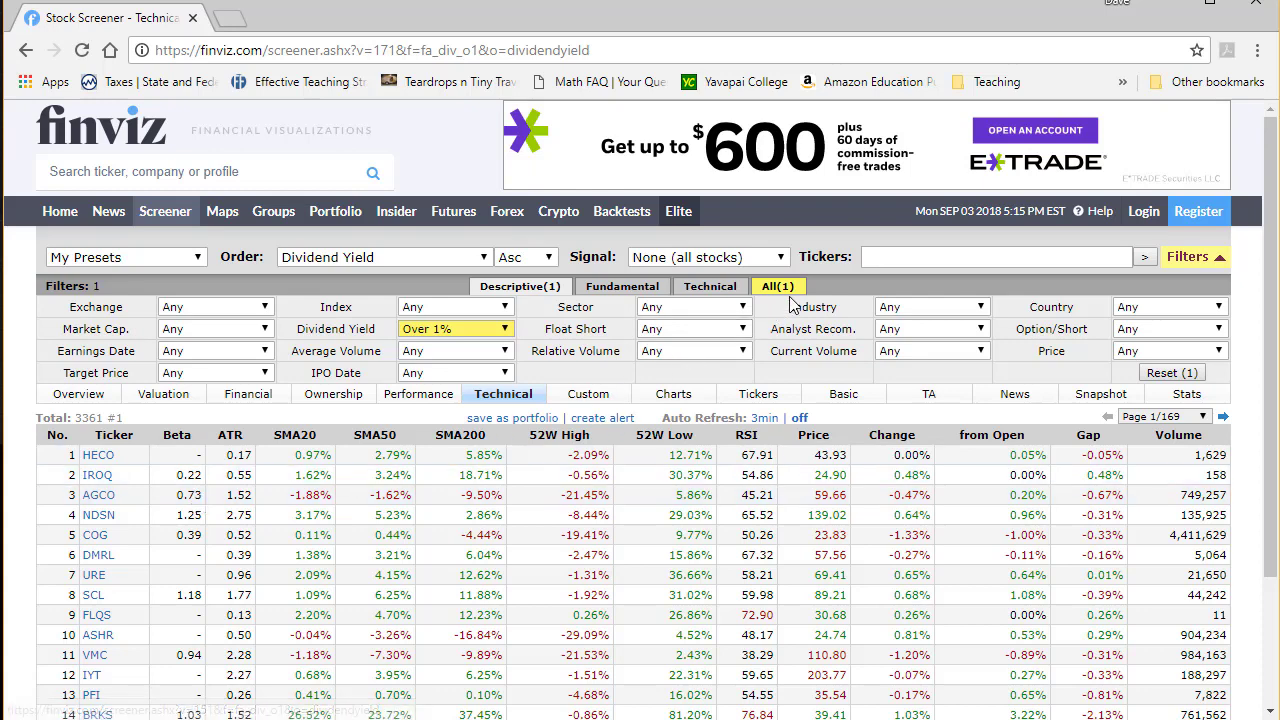
click(777, 287)
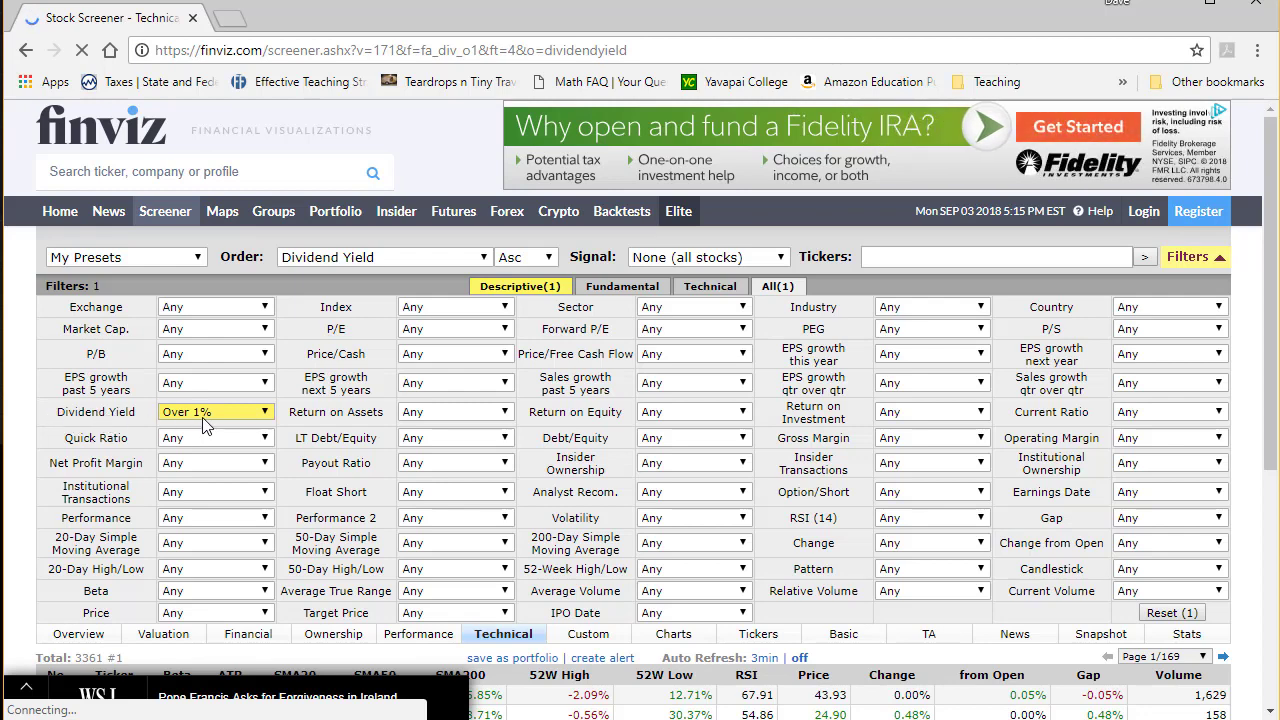
Set the Beta filter to Over 0 and sort the results by beta in ascending order
click(265, 591)
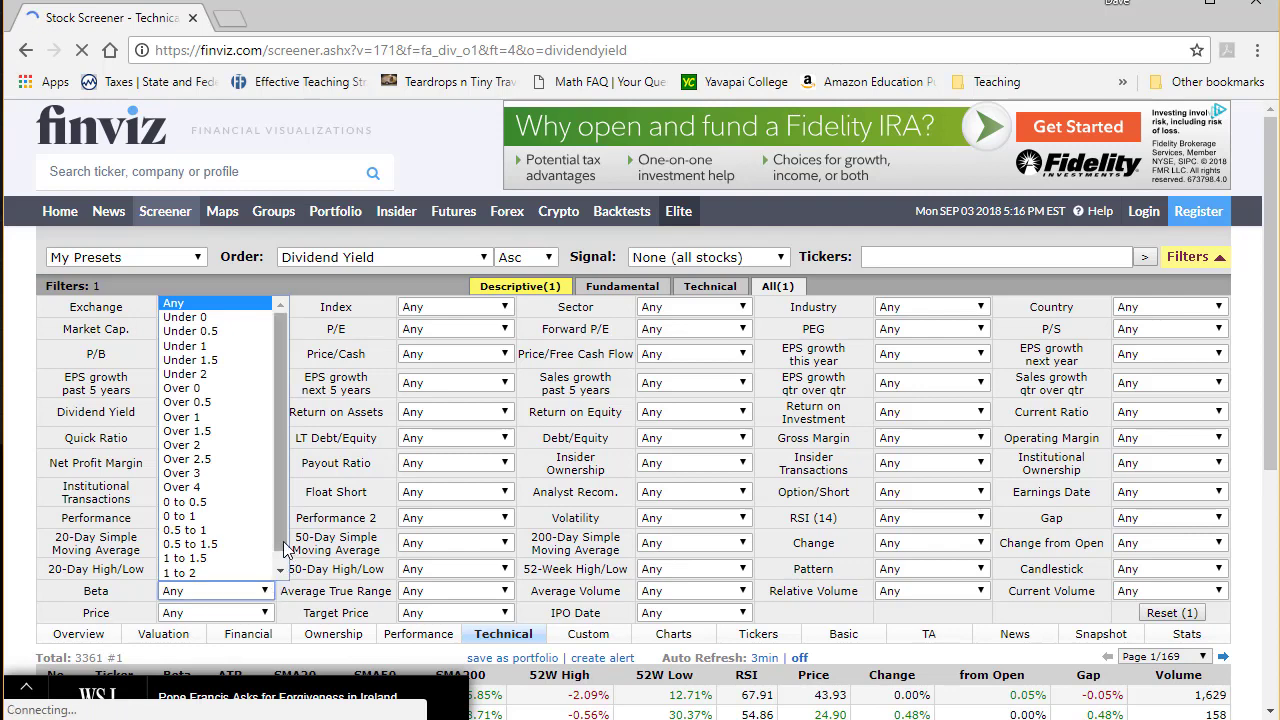
drag(284, 542, 284, 562)
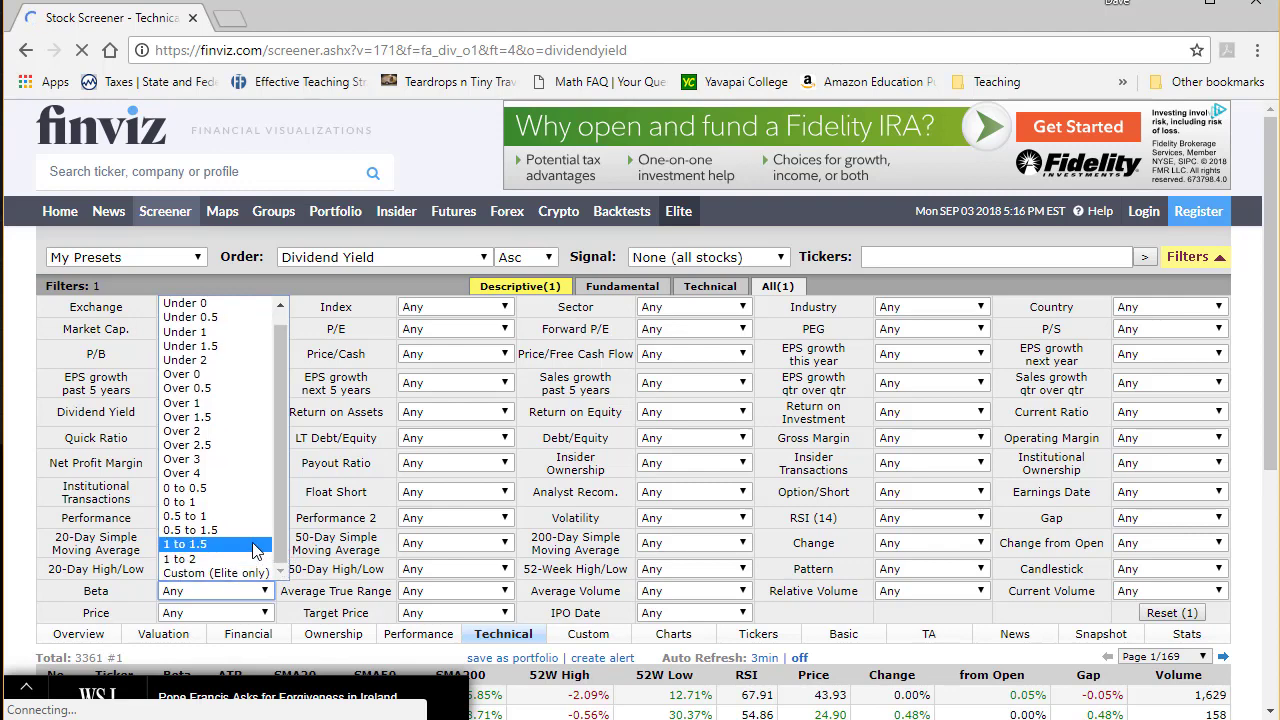
click(177, 378)
scroll(118, 378, down, 4)
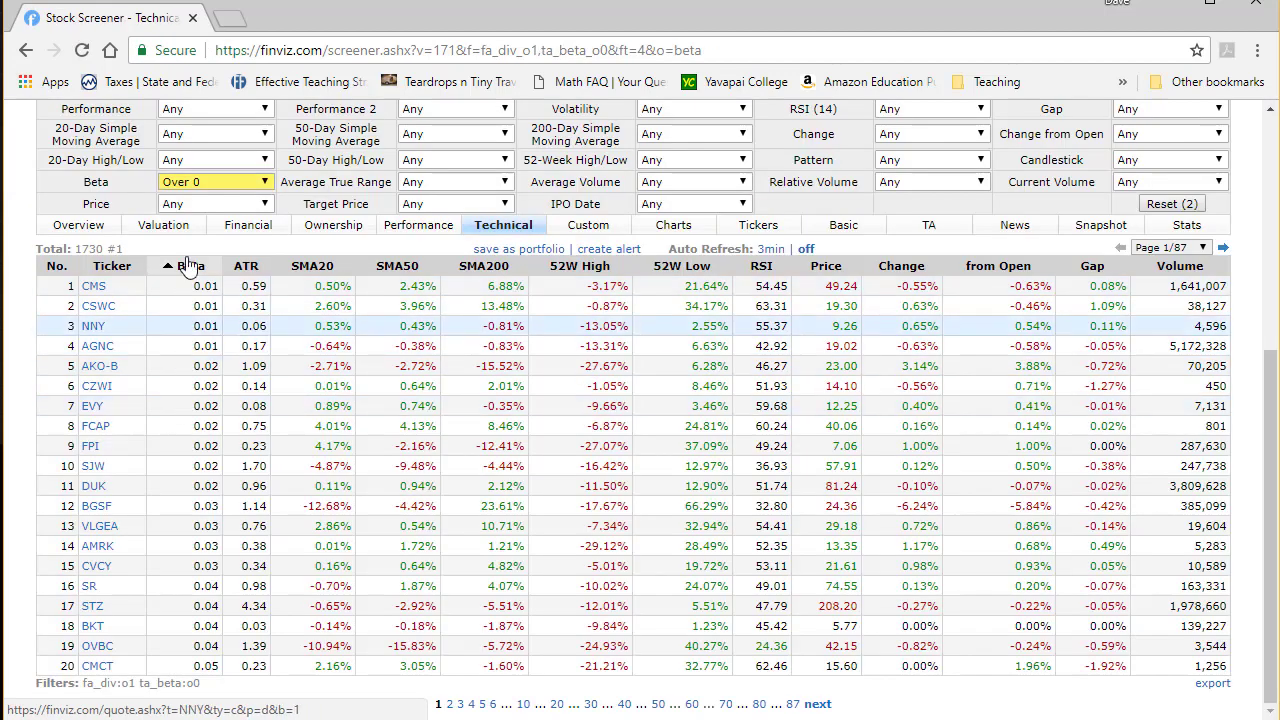
scroll(118, 378, up, 1)
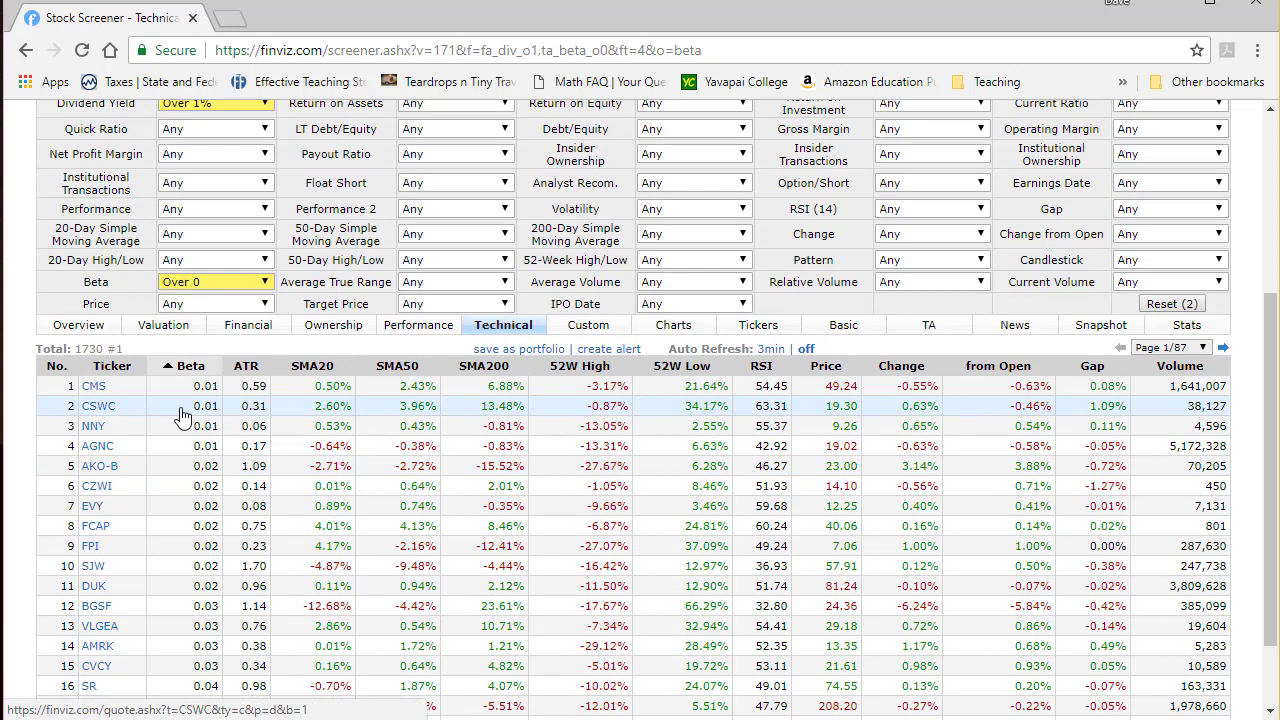
scroll(183, 415, down, 1)
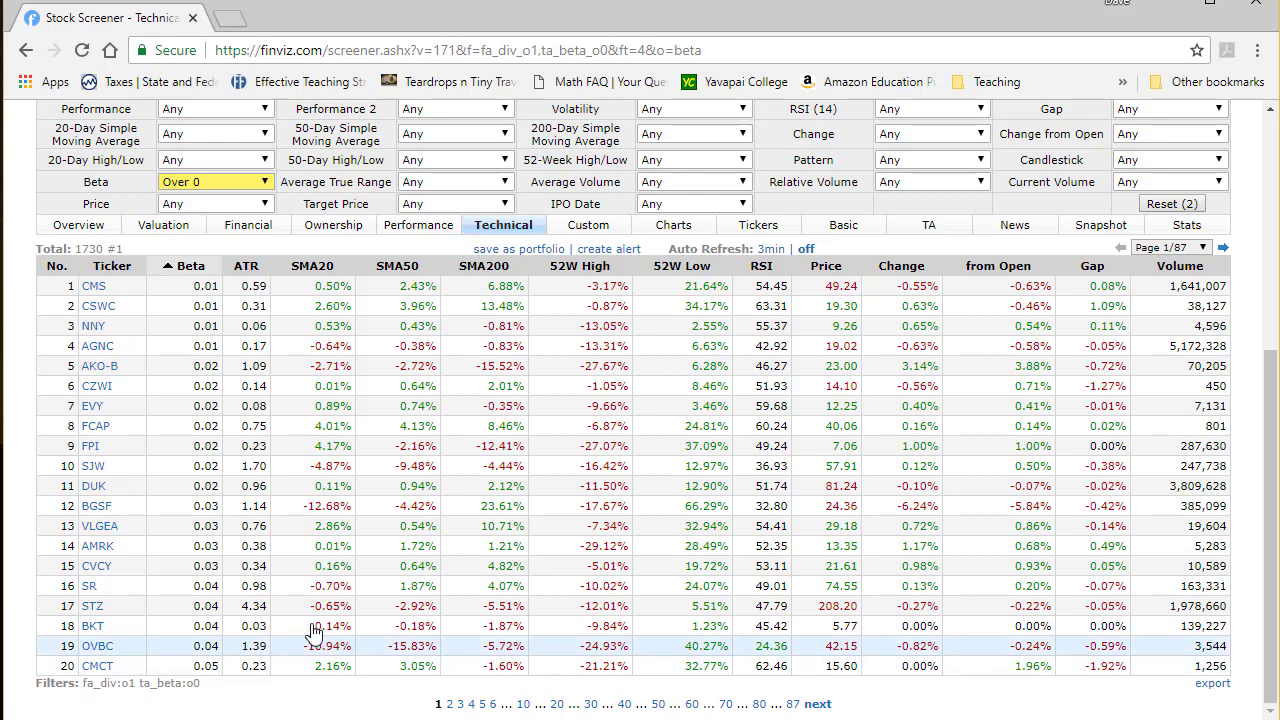
Browse the beta values on page 3 and then page 20 of the sorted results
click(492, 704)
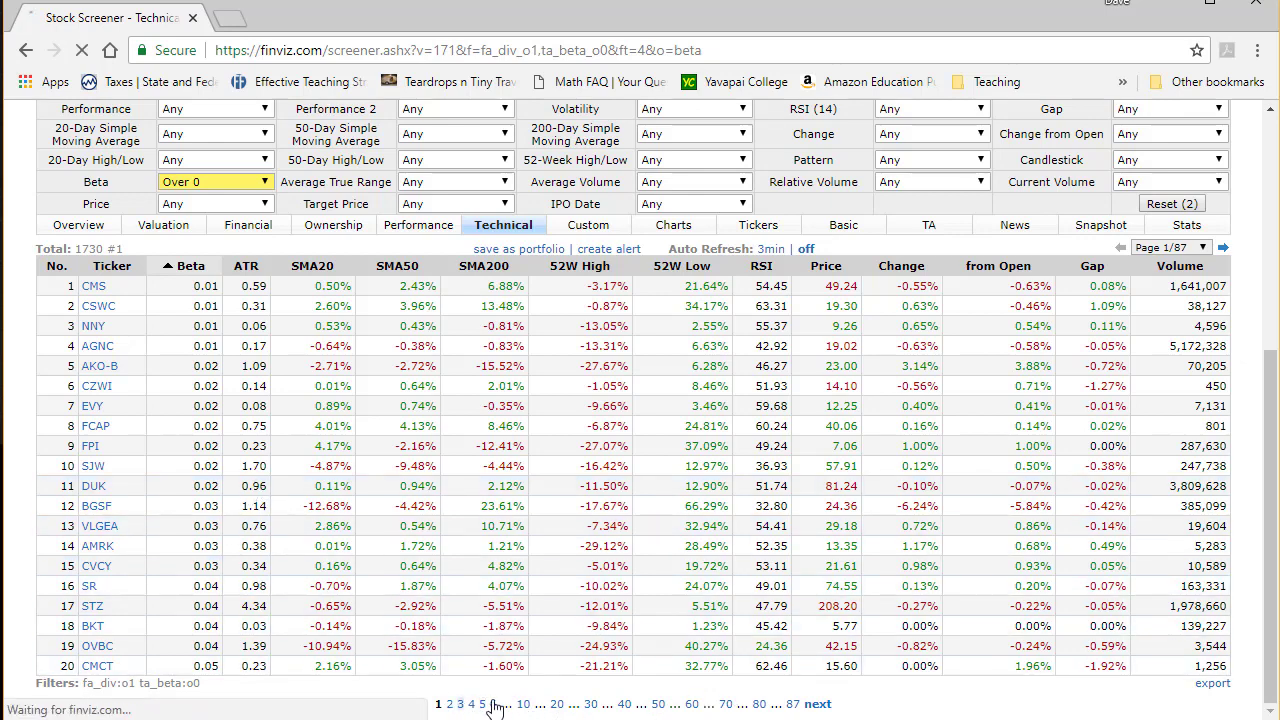
scroll(375, 548, down, 2)
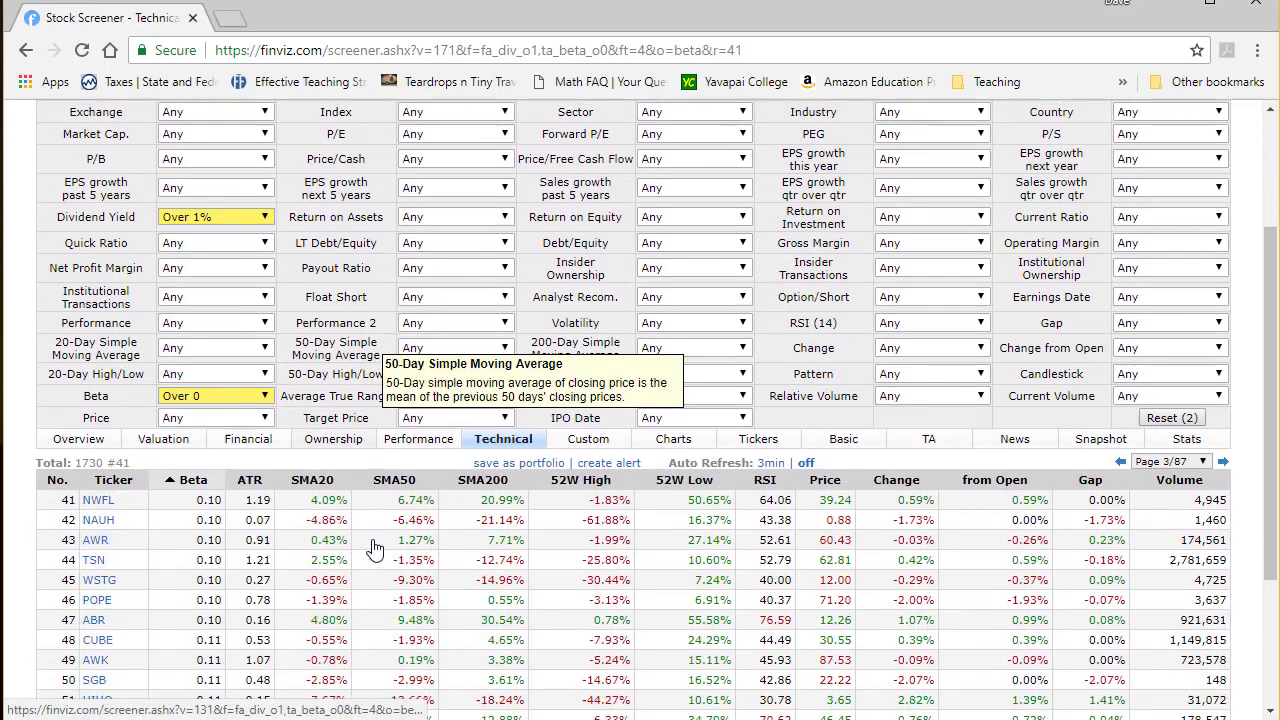
scroll(375, 548, down, 2)
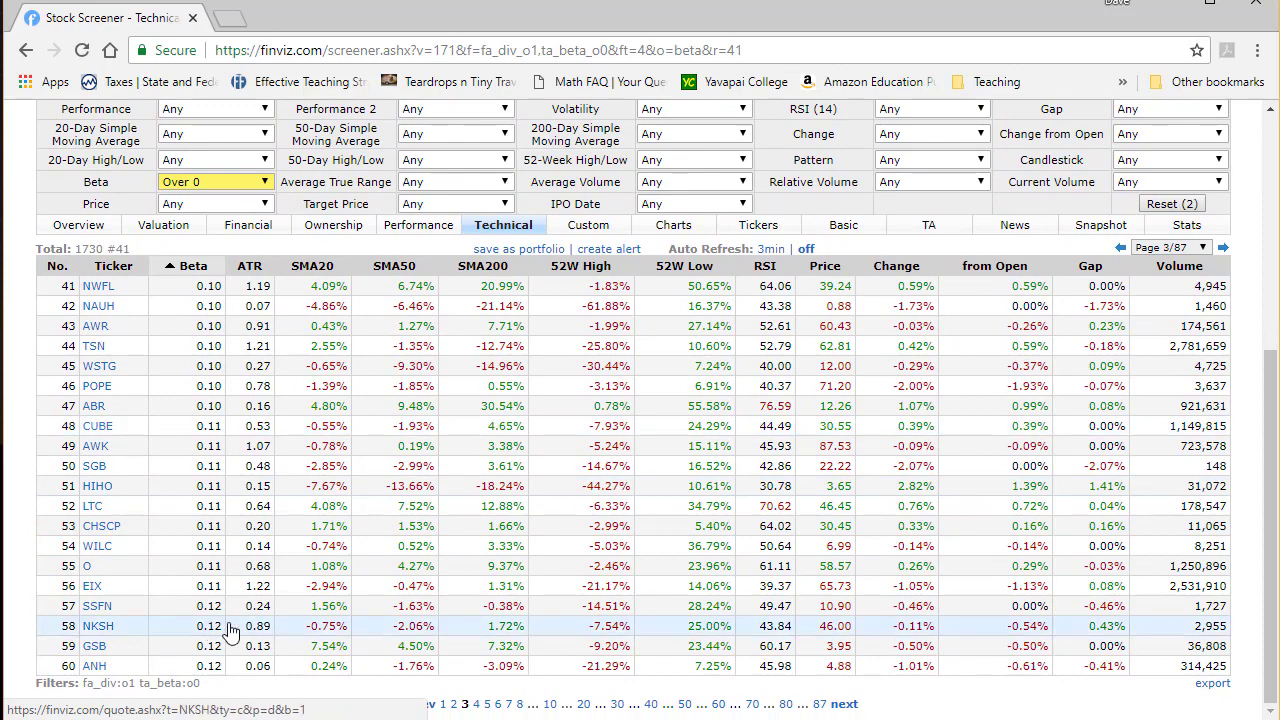
click(584, 705)
scroll(507, 514, down, 2)
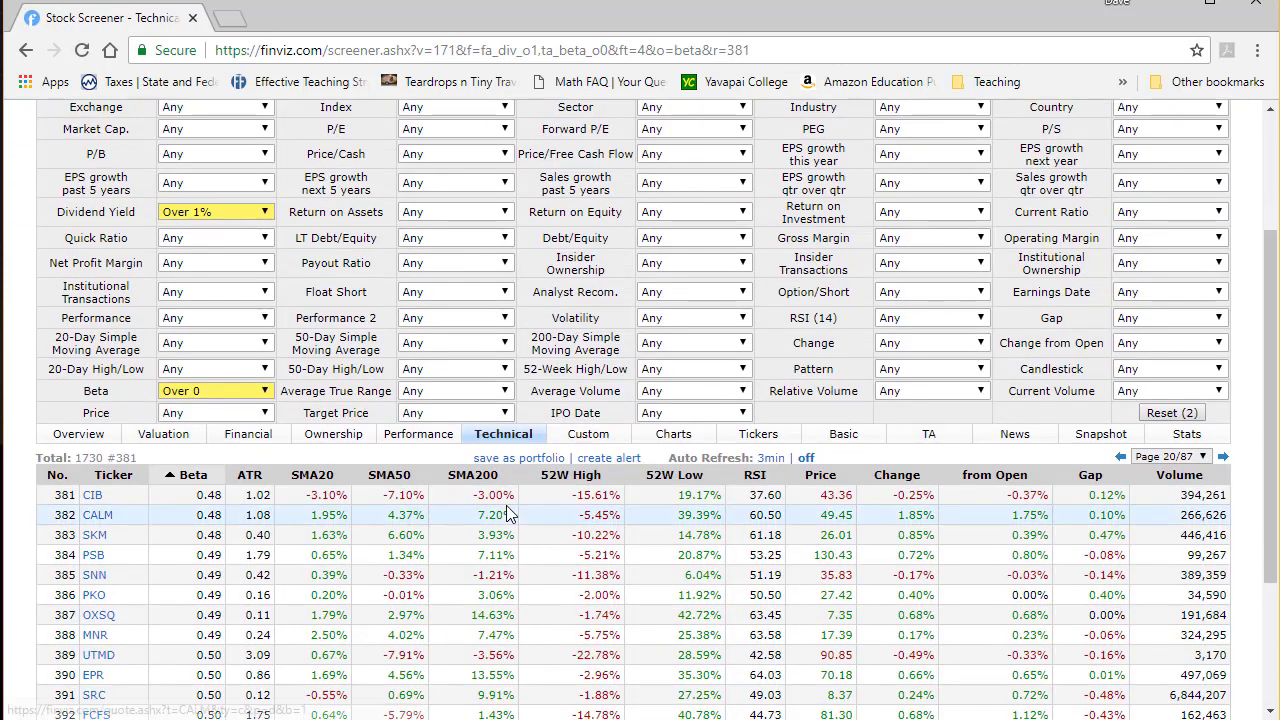
scroll(507, 514, down, 2)
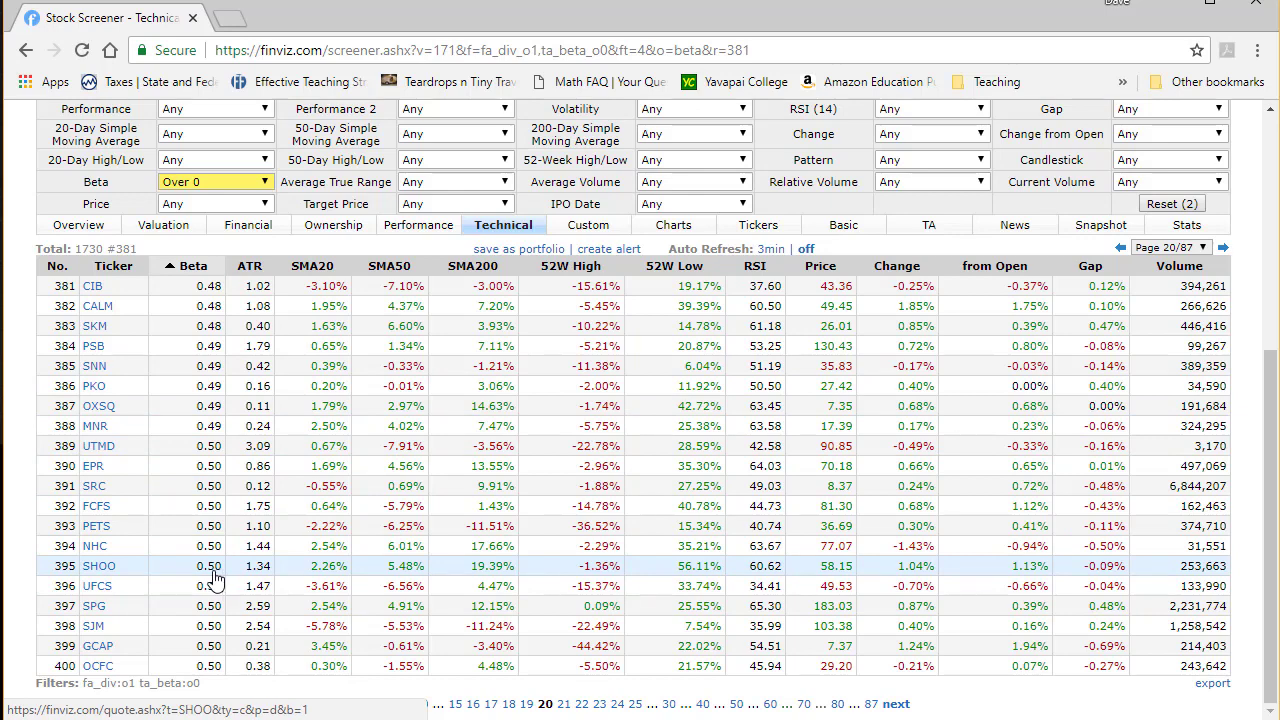
Open the OCFC quote page from the results and examine its chart and fundamentals table
mouse_move(88, 570)
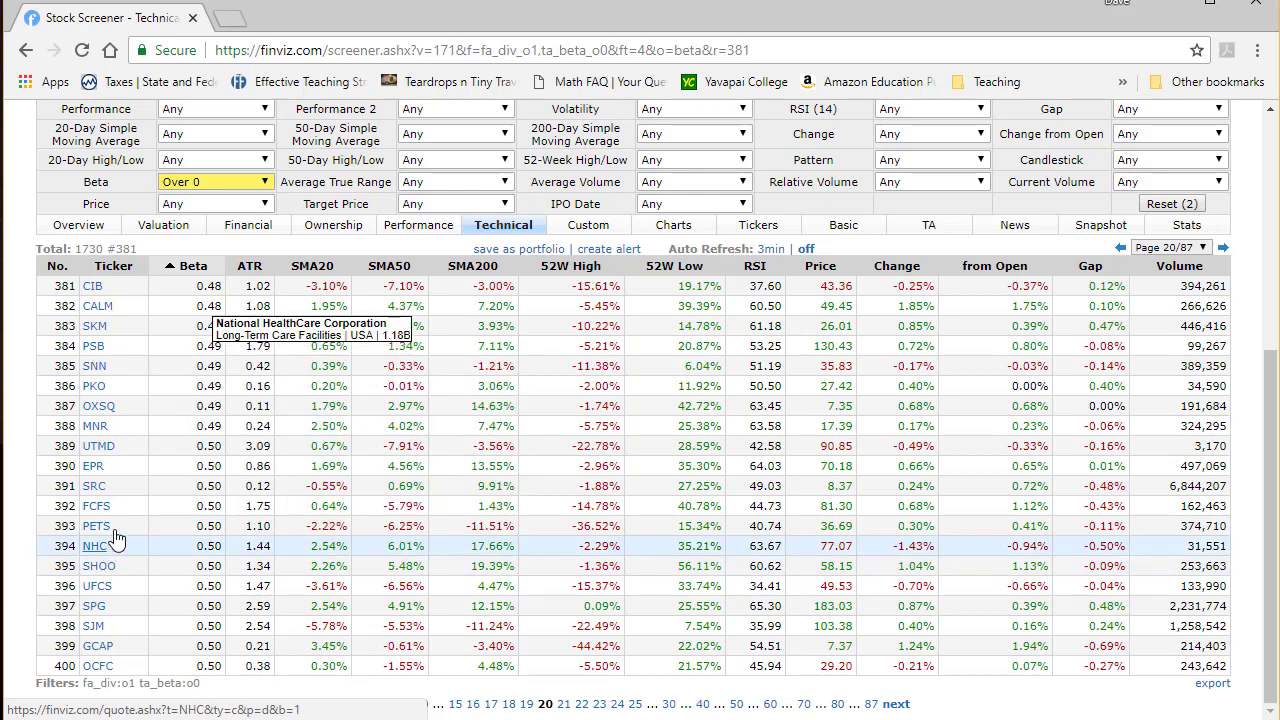
mouse_move(93, 489)
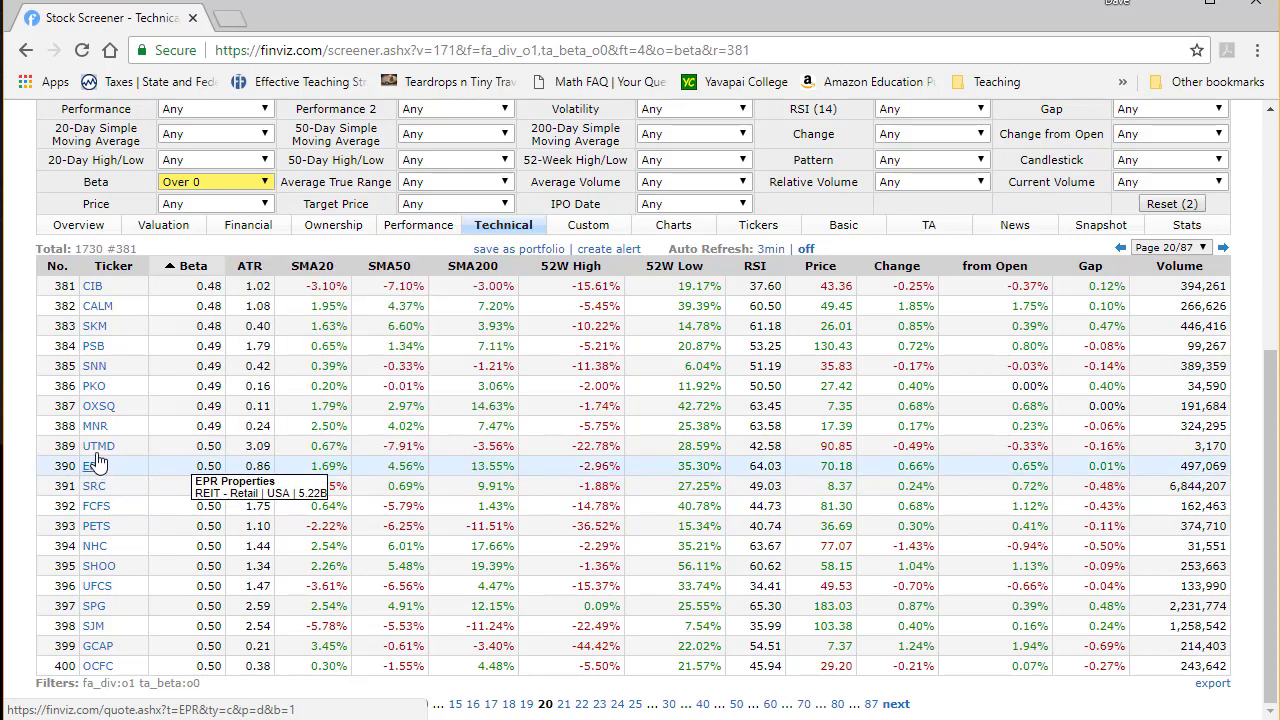
mouse_move(100, 438)
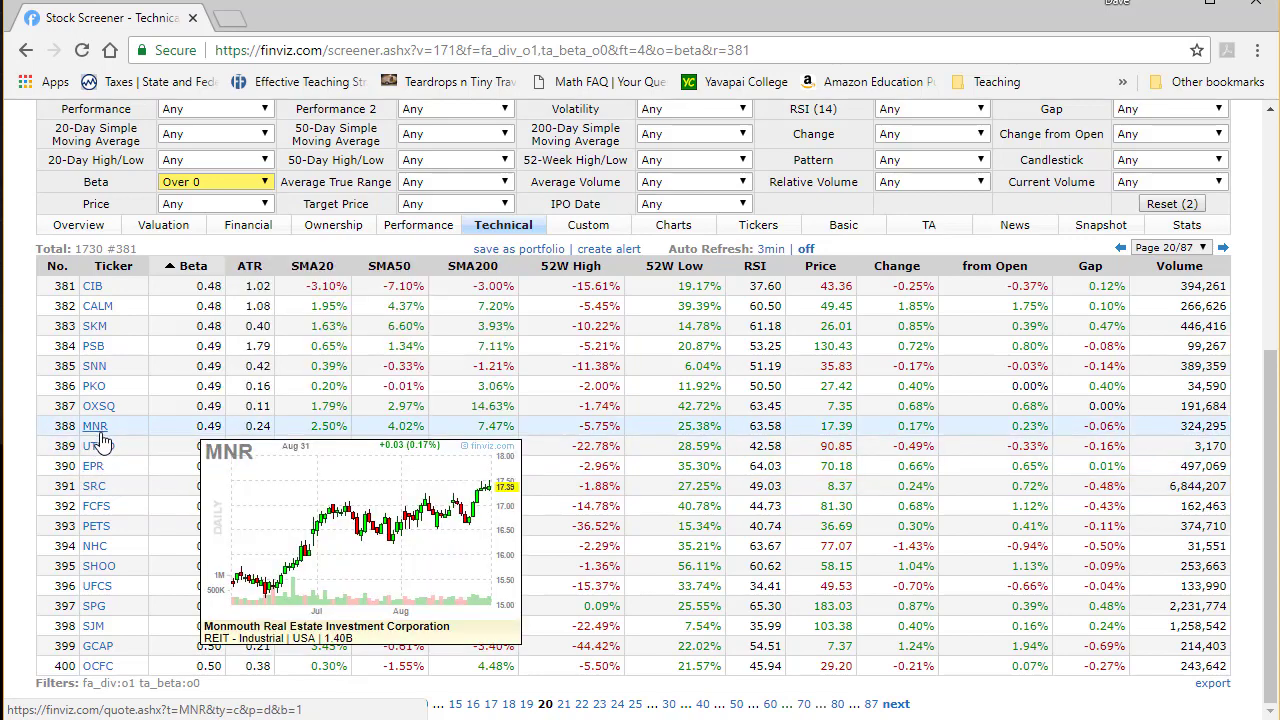
mouse_move(100, 652)
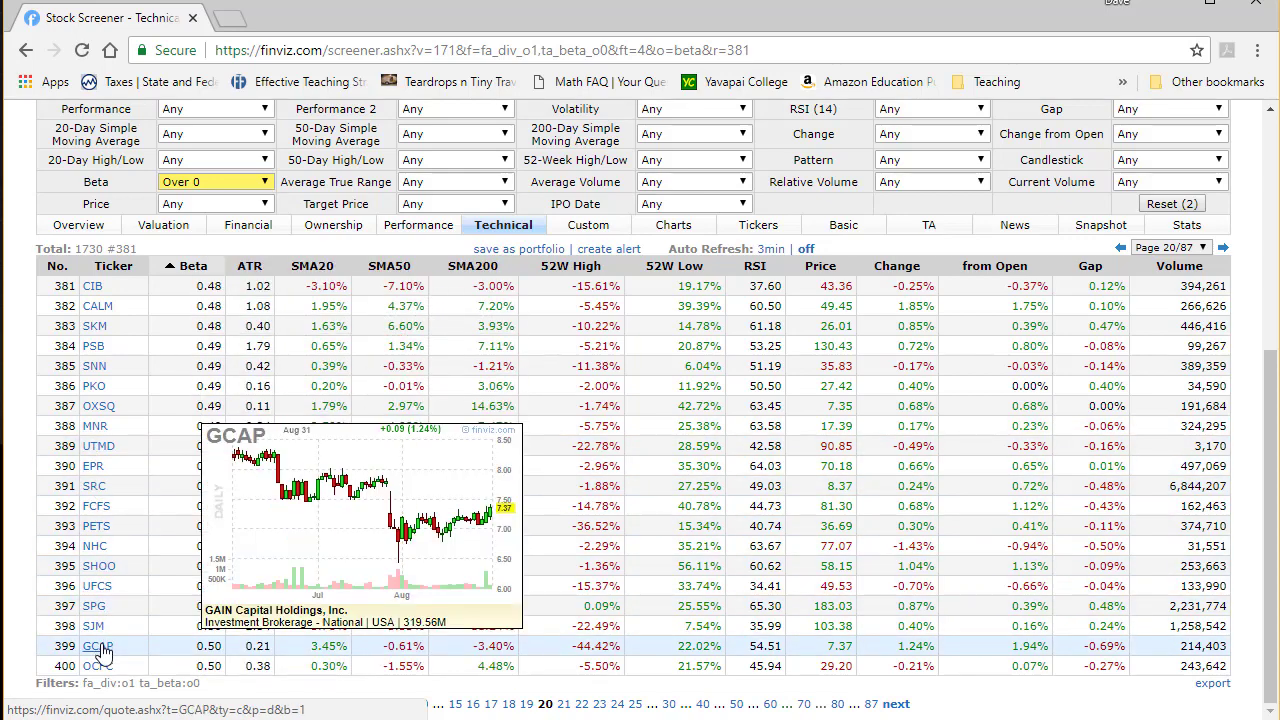
mouse_move(100, 674)
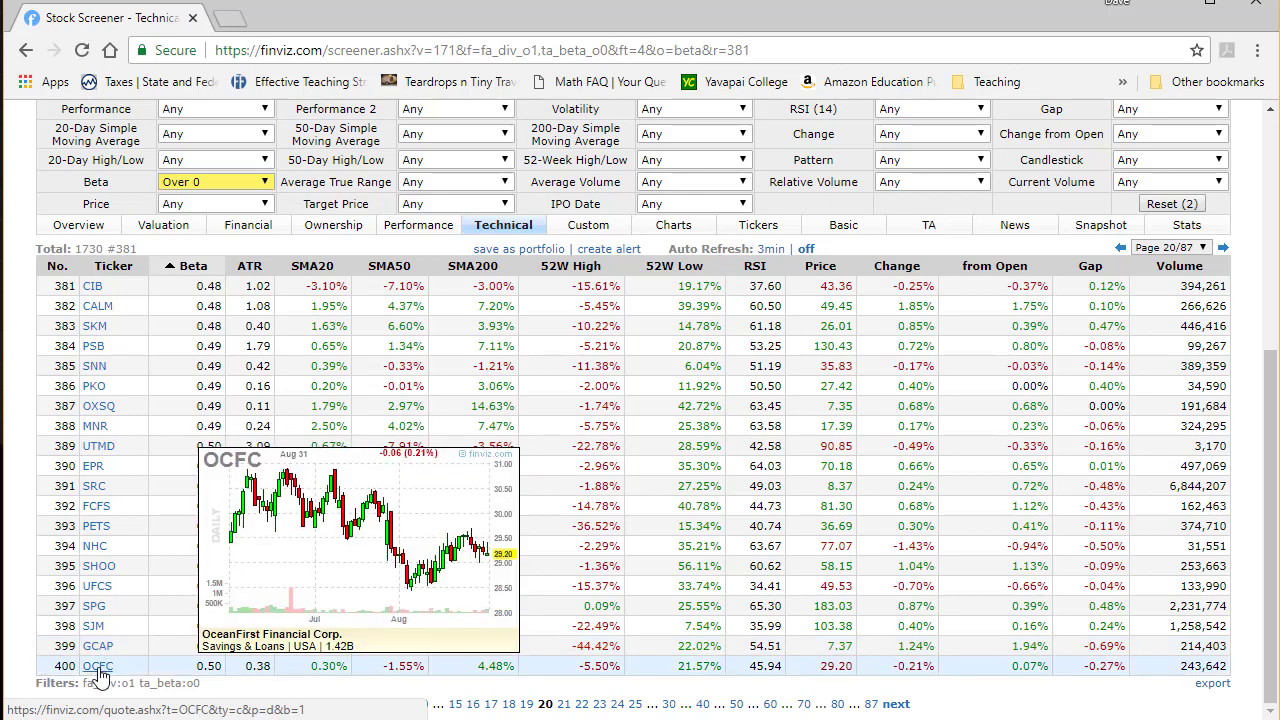
click(100, 666)
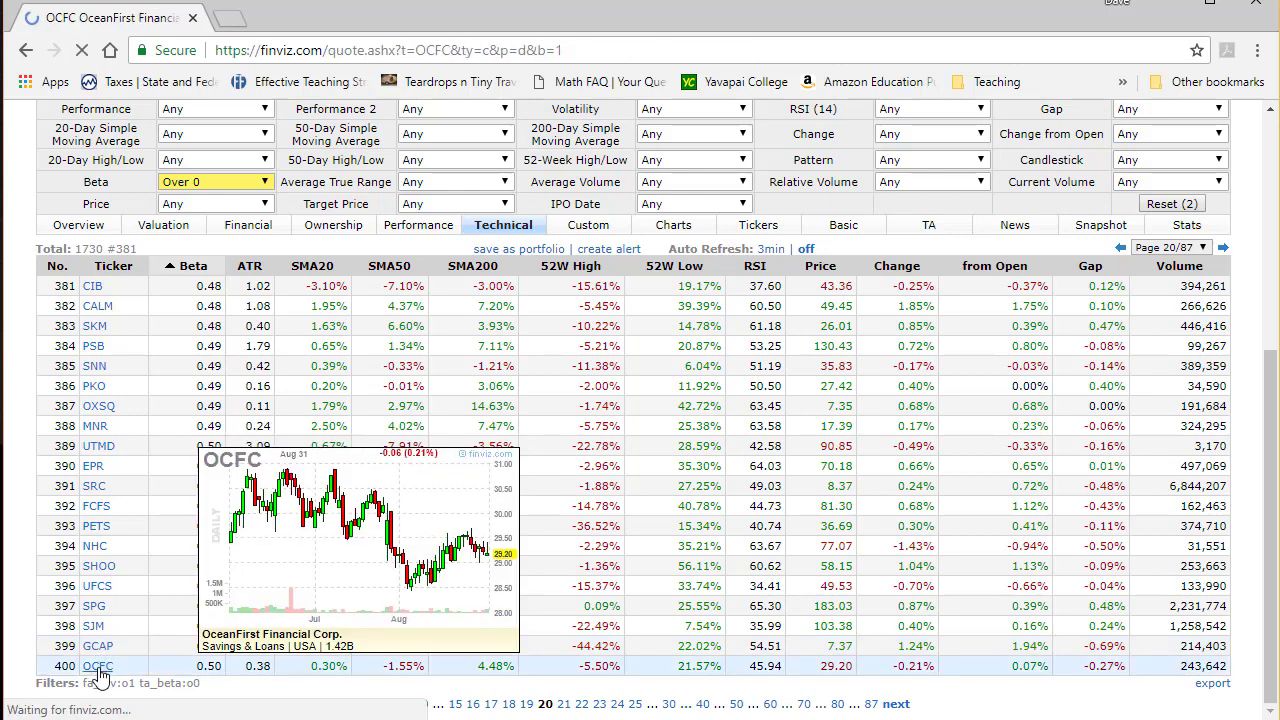
scroll(60, 482, down, 2)
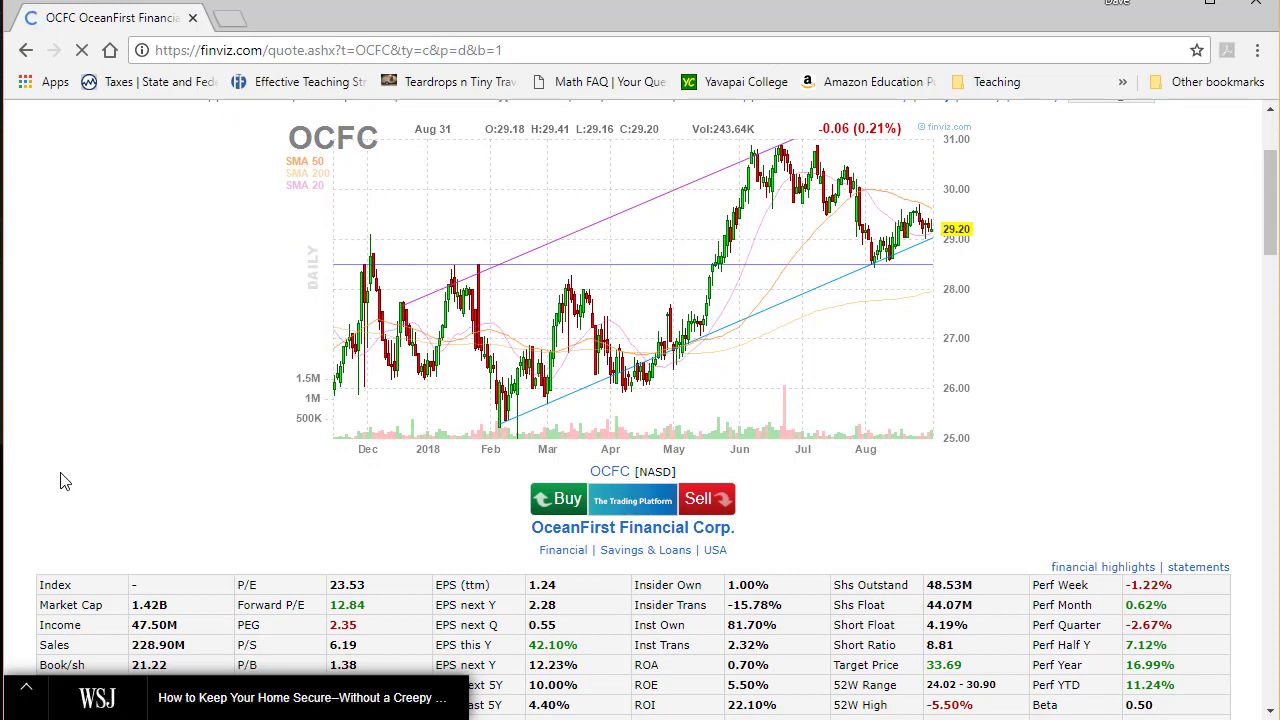
scroll(60, 482, down, 3)
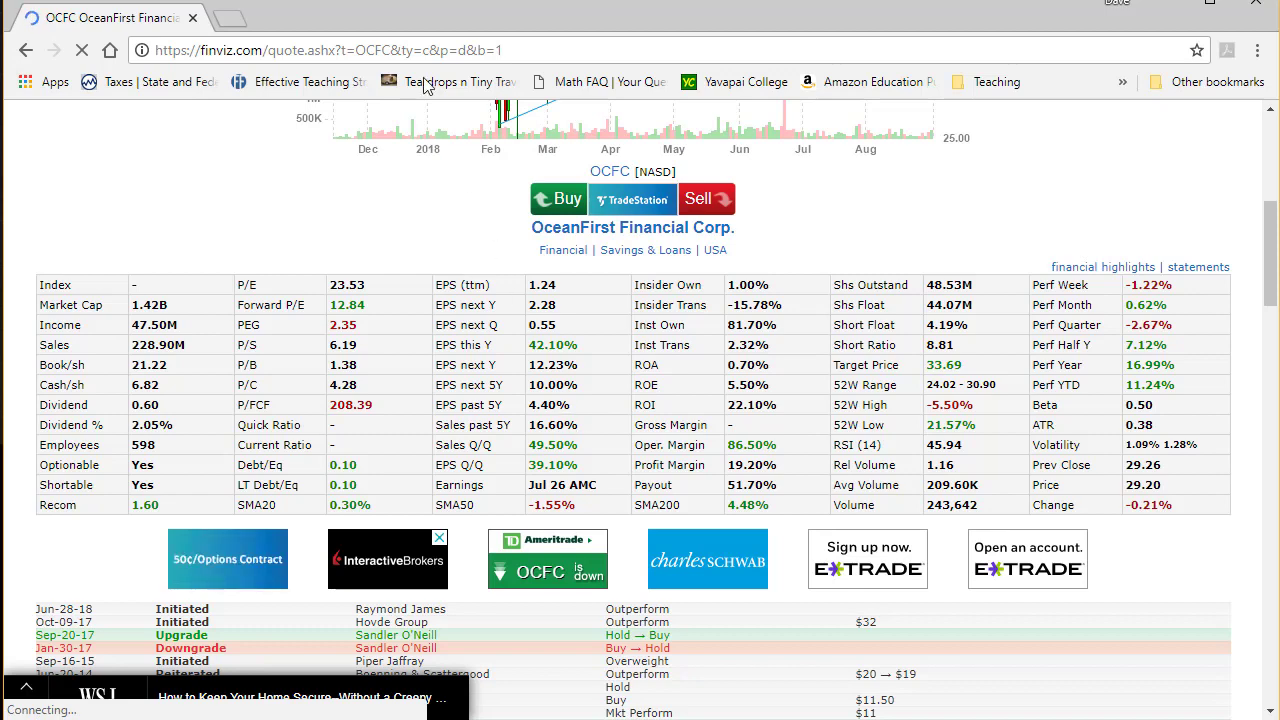
Return to the screener results and set the Market Cap. filter to +Mid (over $2bln)
click(27, 52)
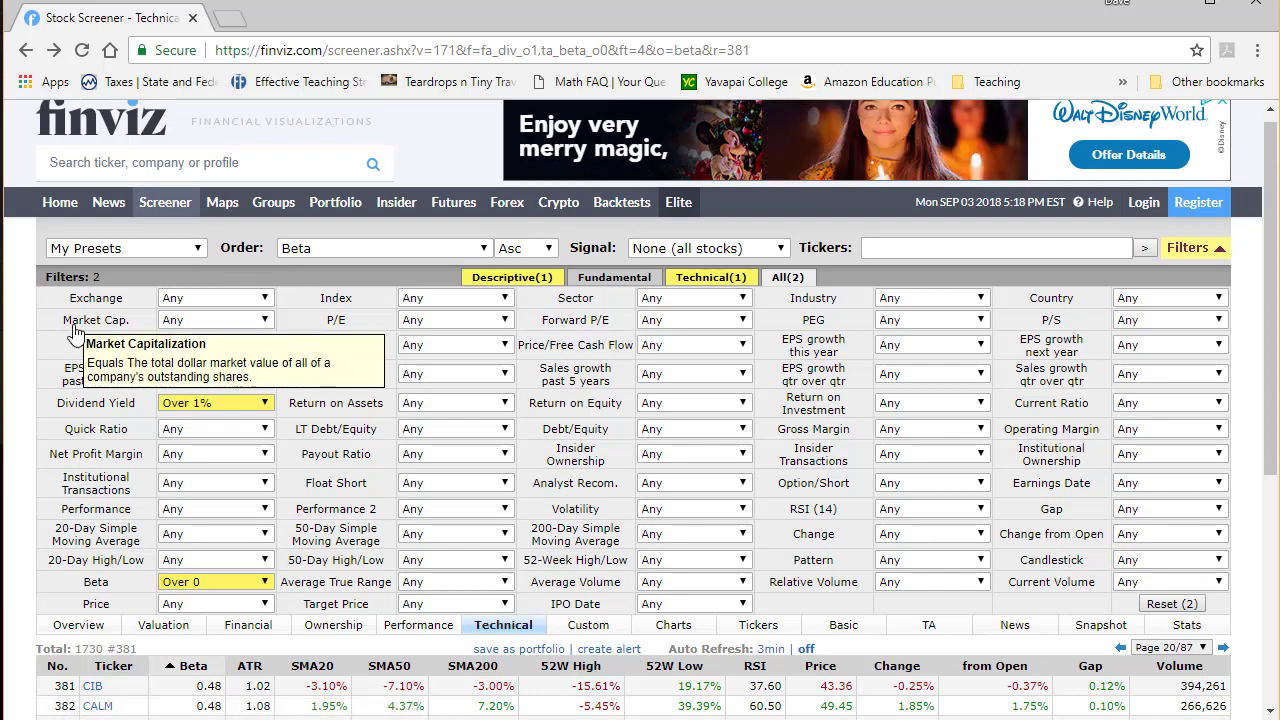
click(266, 320)
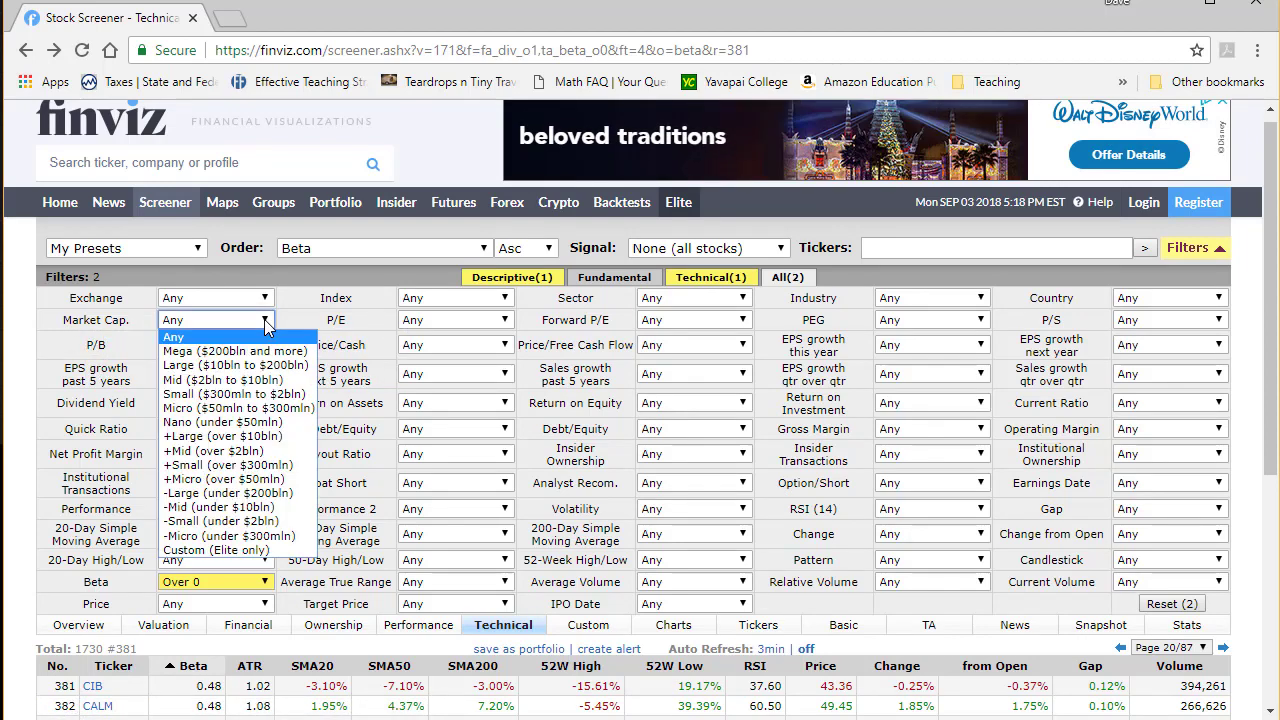
click(212, 453)
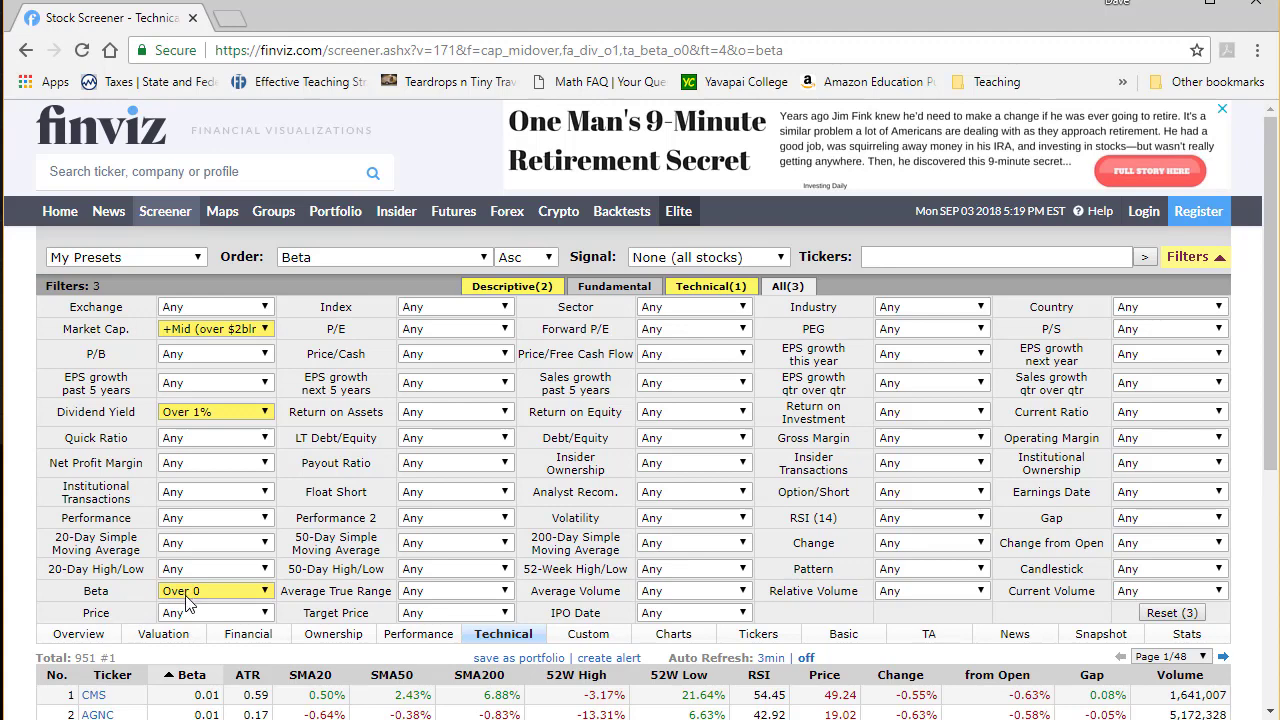
Go to page 30 of the filtered results and look through the stocks' beta values
scroll(186, 600, down, 4)
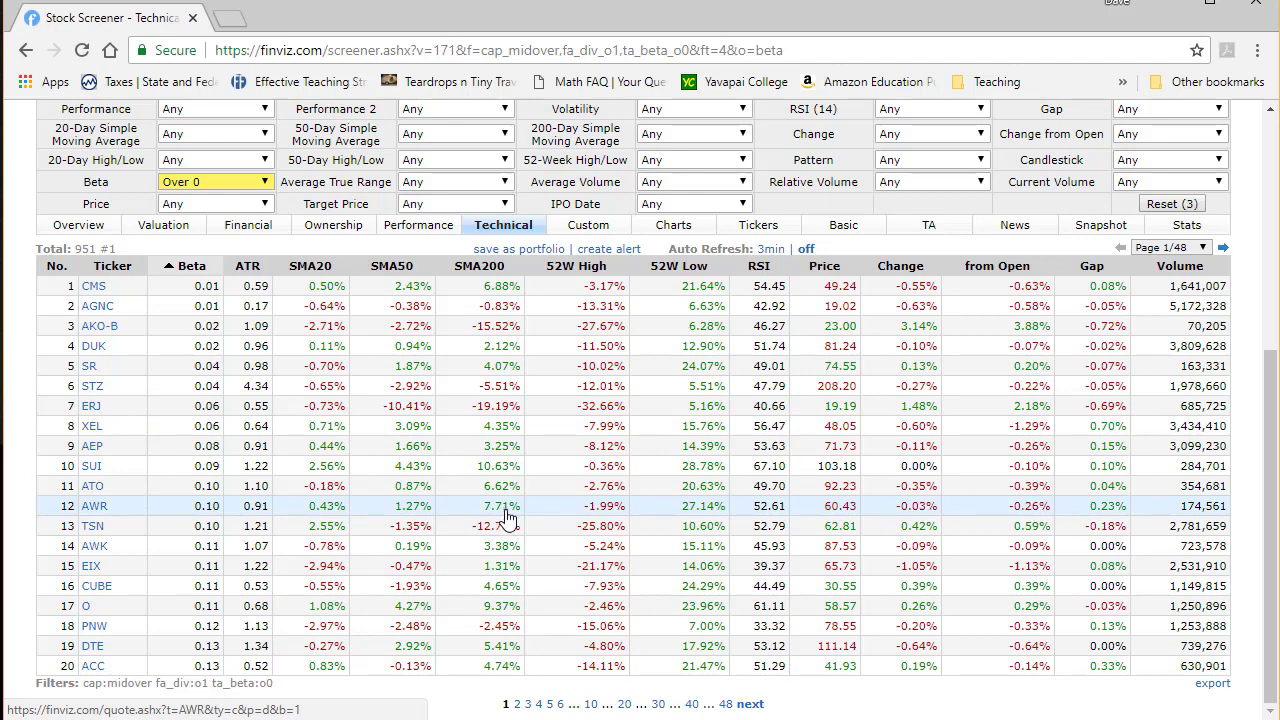
click(659, 704)
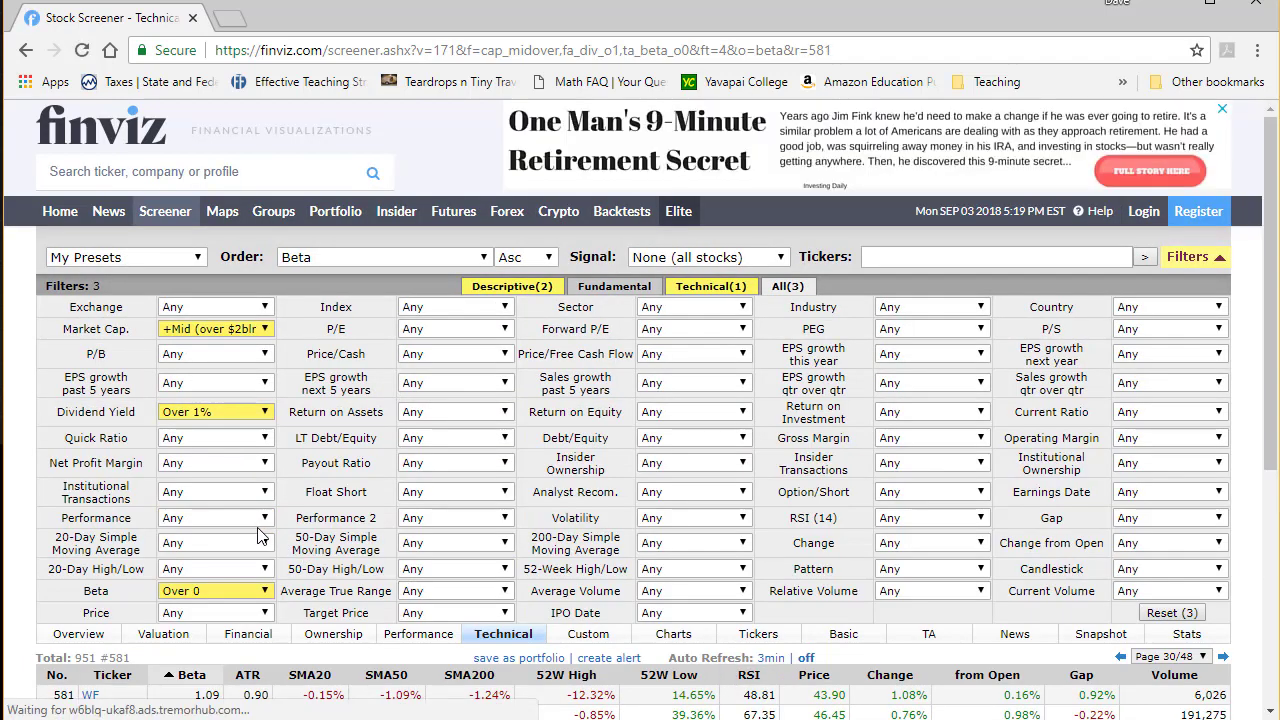
scroll(262, 491, down, 4)
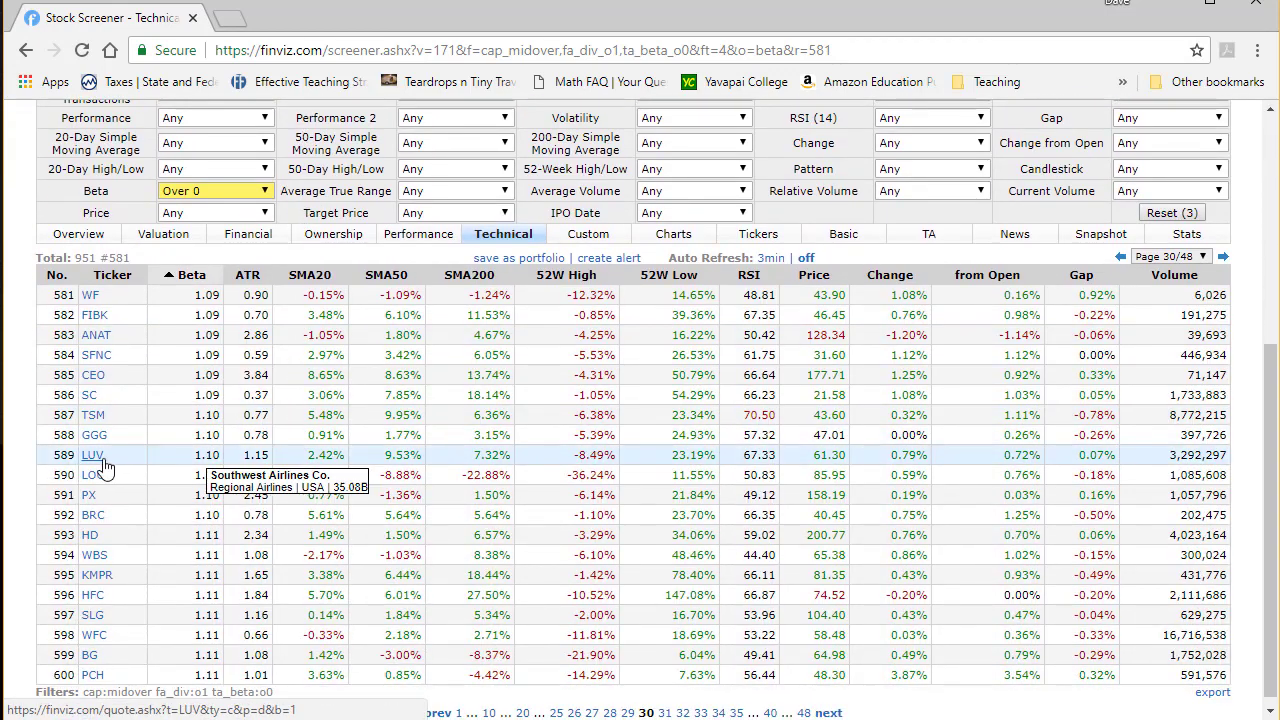
Open the LUV quote page from the results and examine its chart and fundamentals table
mouse_move(91, 458)
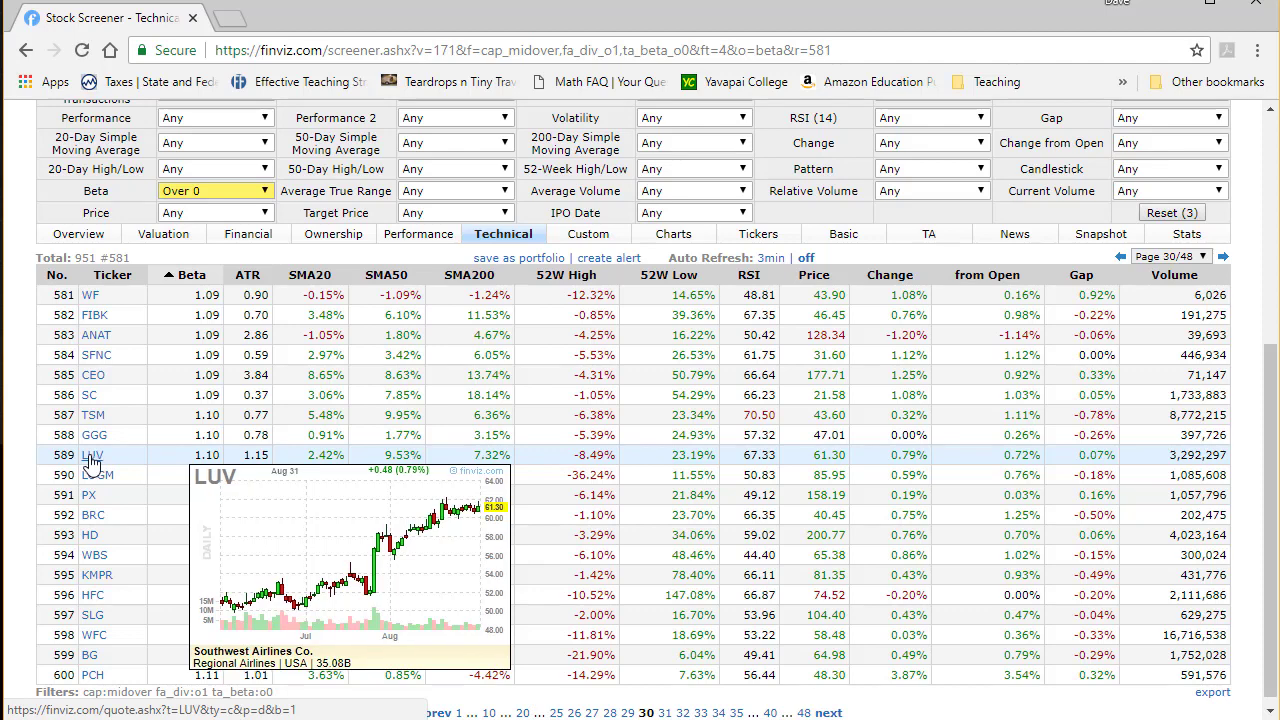
click(91, 458)
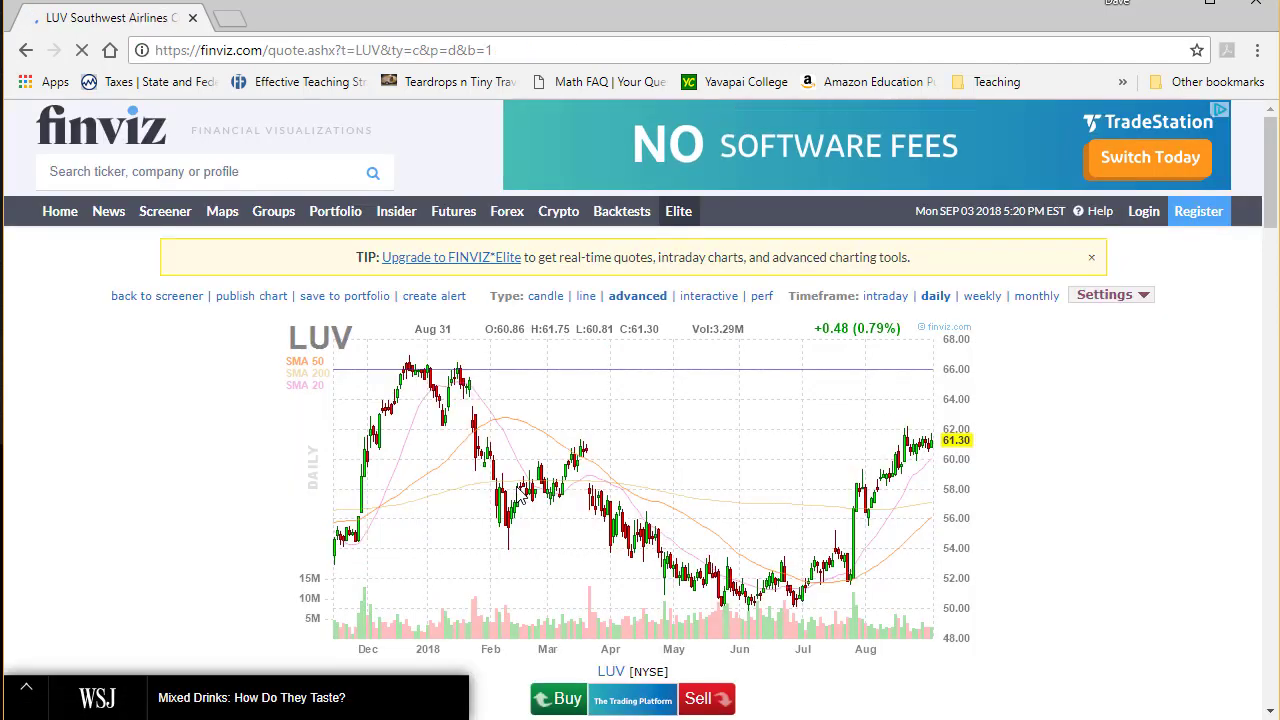
scroll(520, 497, down, 2)
scroll(520, 497, down, 3)
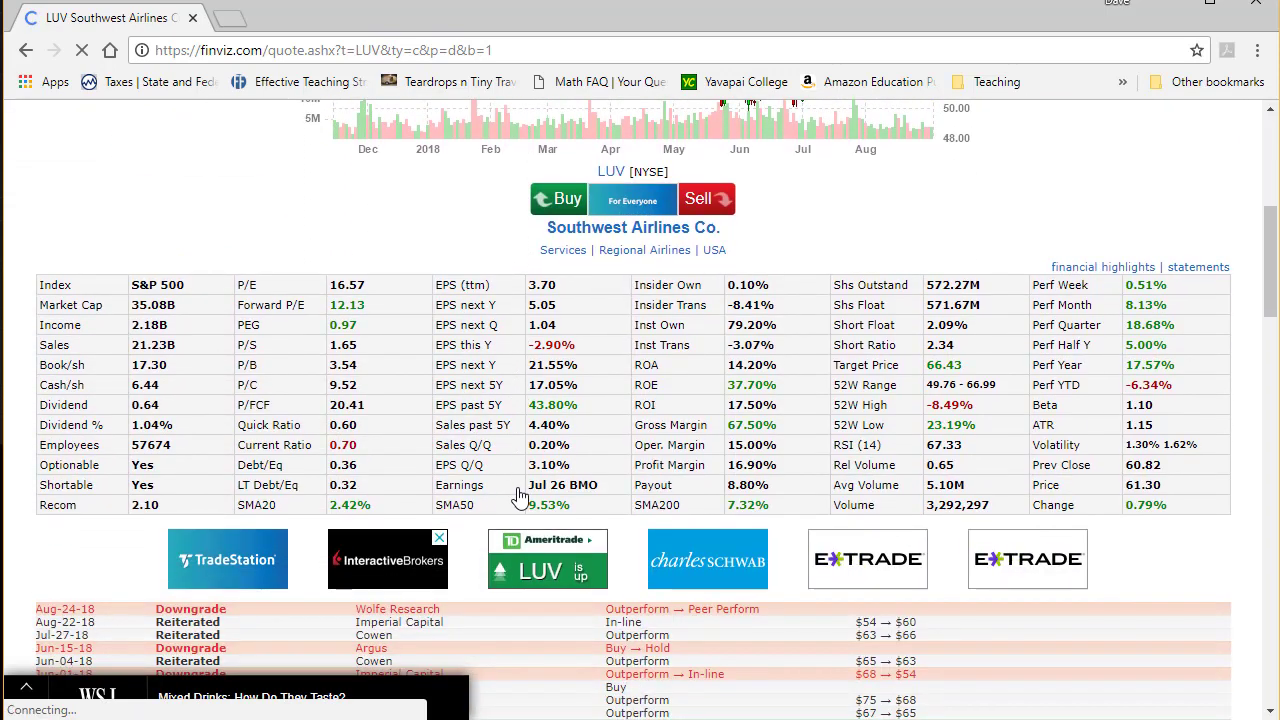